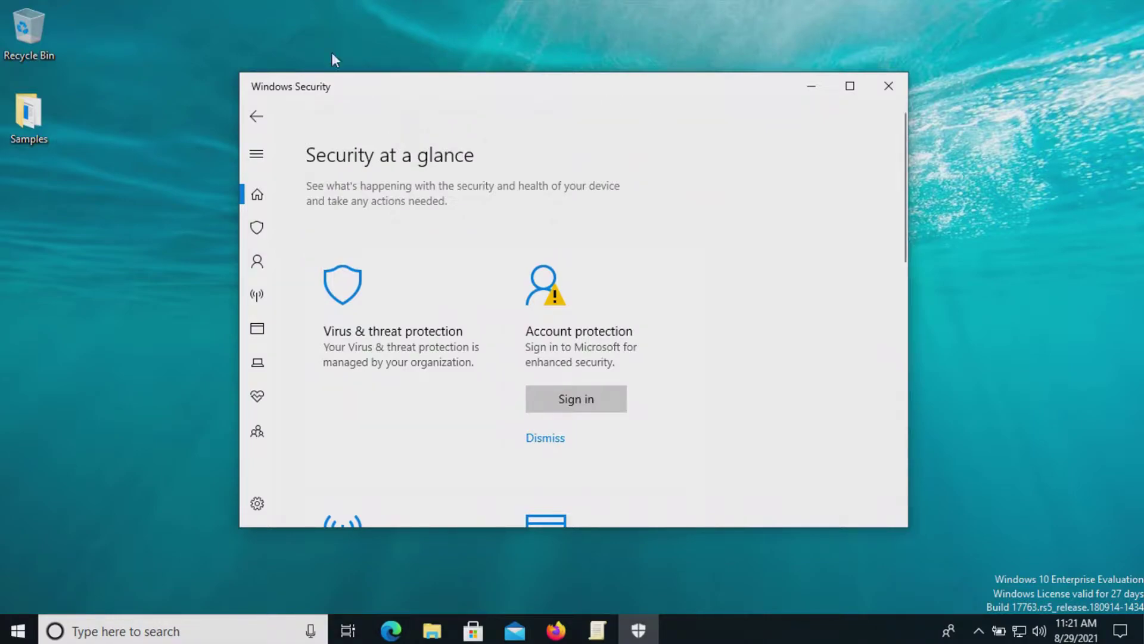
- Open the Samples folder on the desktop to view the malware files, then minimize it
{"action": "double_click", "coordinate": [24, 110]}
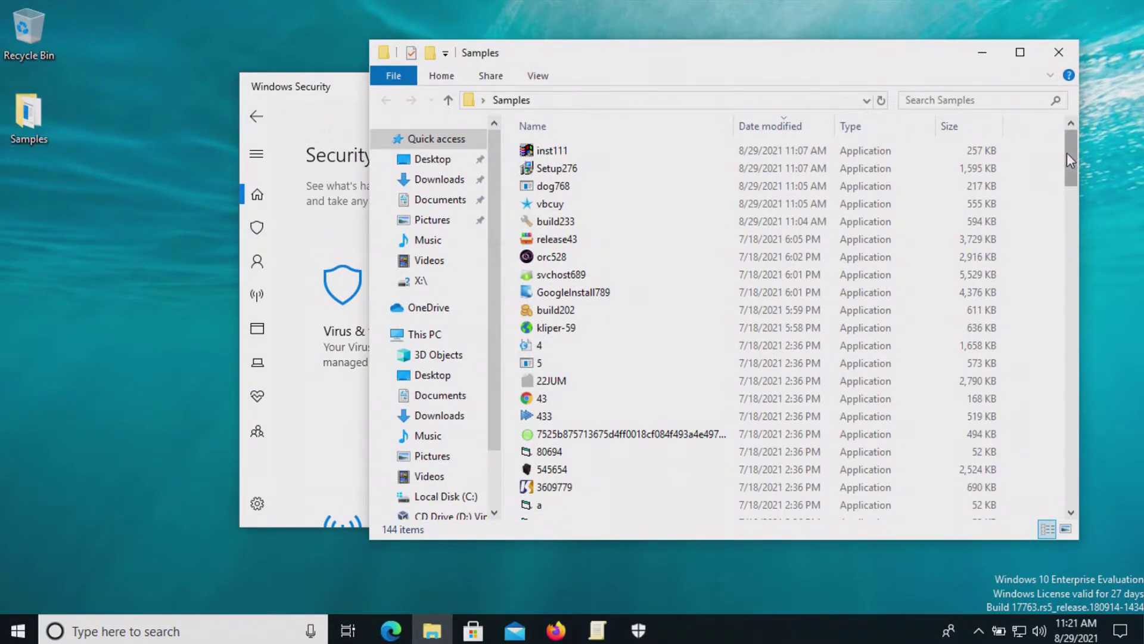
{"action": "left_click_drag", "start_coordinate": [1070, 159], "coordinate": [1069, 442]}
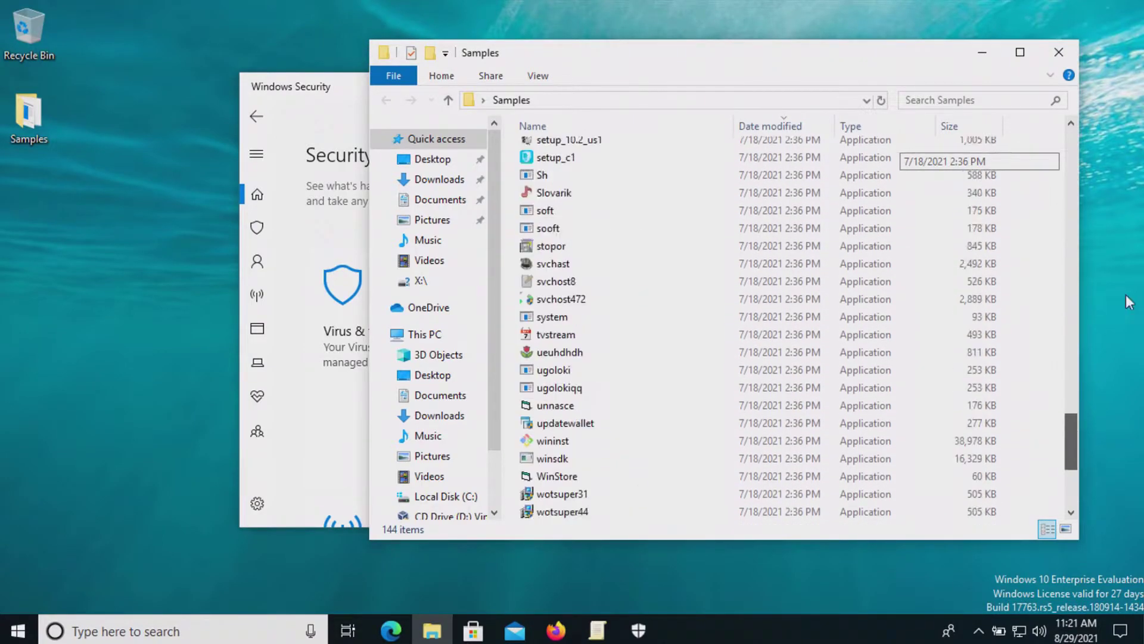
{"action": "left_click_drag", "start_coordinate": [1129, 301], "coordinate": [1095, 140]}
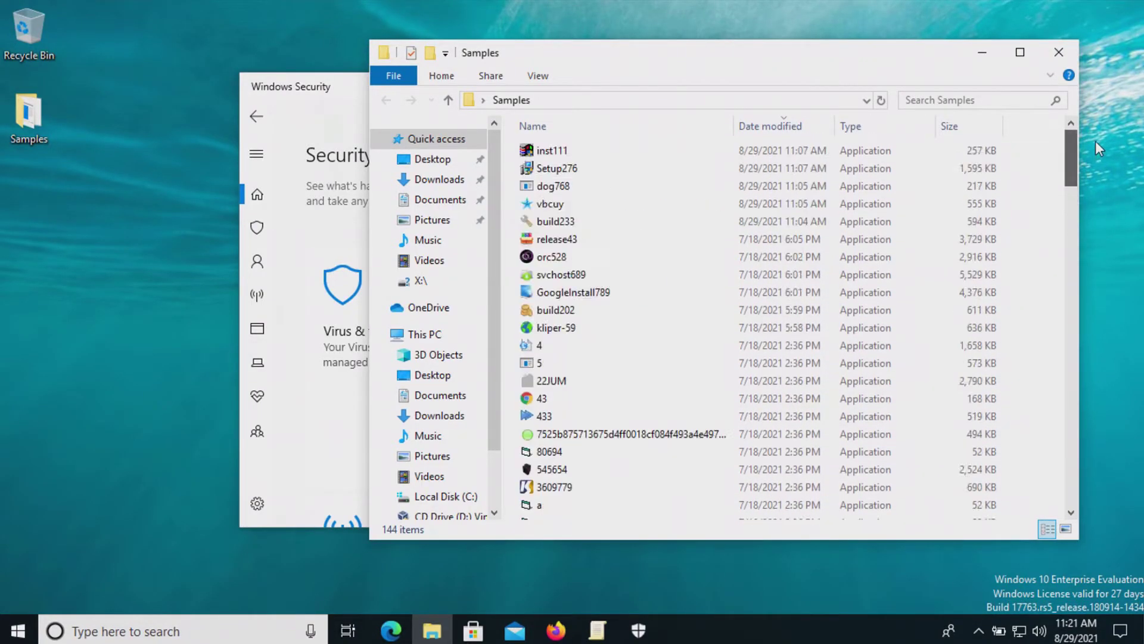
{"action": "left_click", "coordinate": [979, 59]}
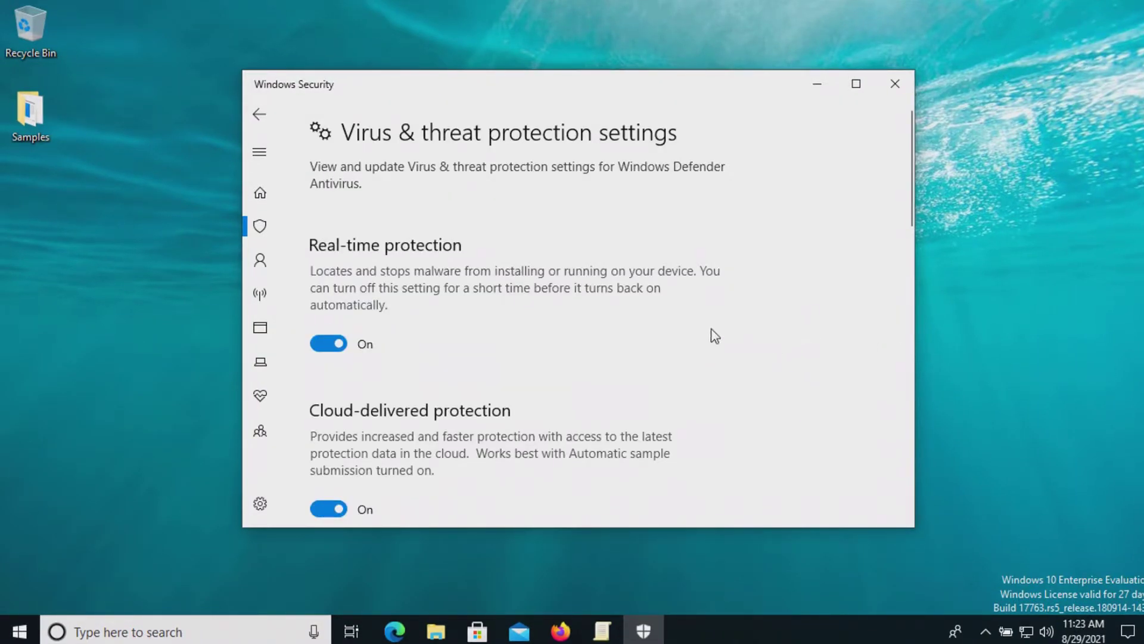
- Review the Virus & threat protection settings and the Windows Security tray icon's quick-actions menu
{"action": "scroll", "coordinate": [715, 336], "scroll_direction": "down", "scroll_amount": 5}
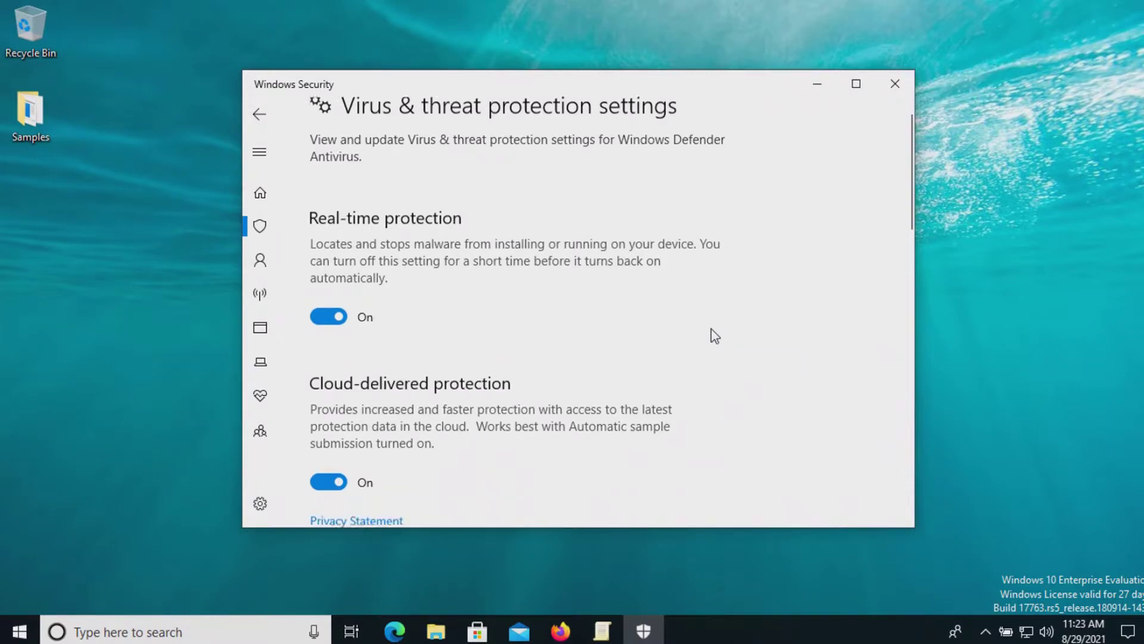
{"action": "scroll", "coordinate": [715, 335], "scroll_direction": "up", "scroll_amount": 5}
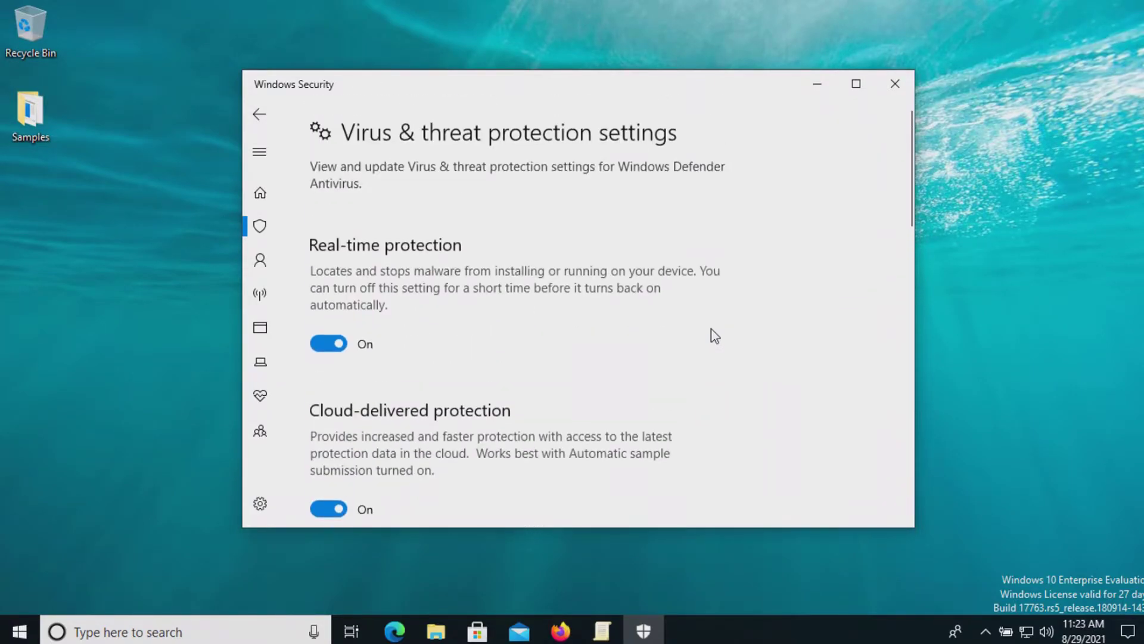
{"action": "left_click", "coordinate": [986, 632]}
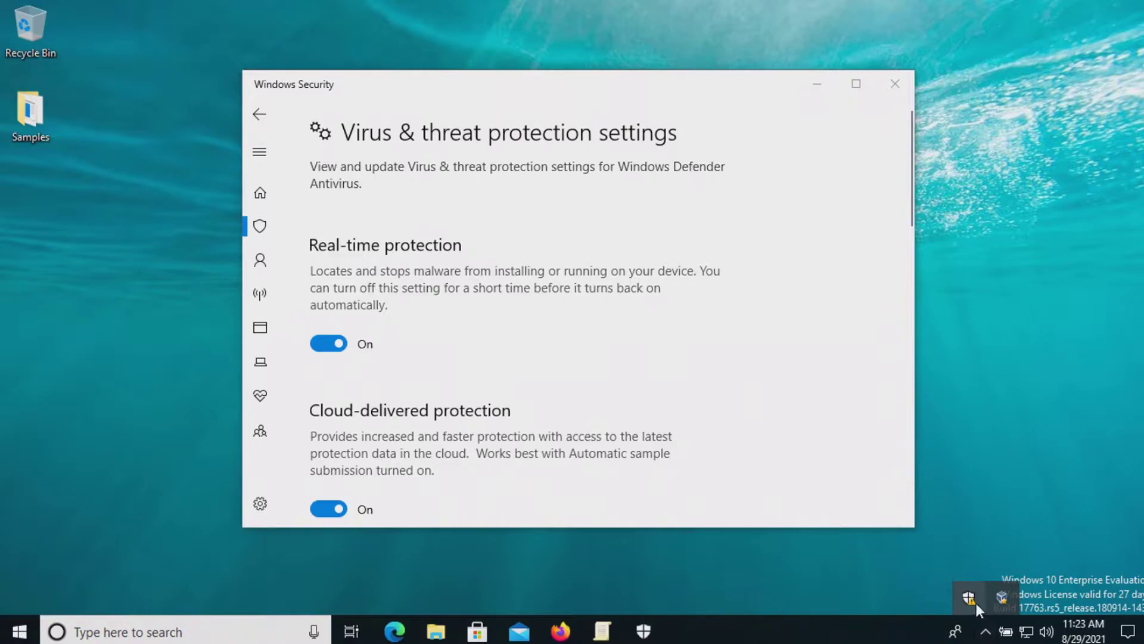
{"action": "right_click", "coordinate": [973, 600]}
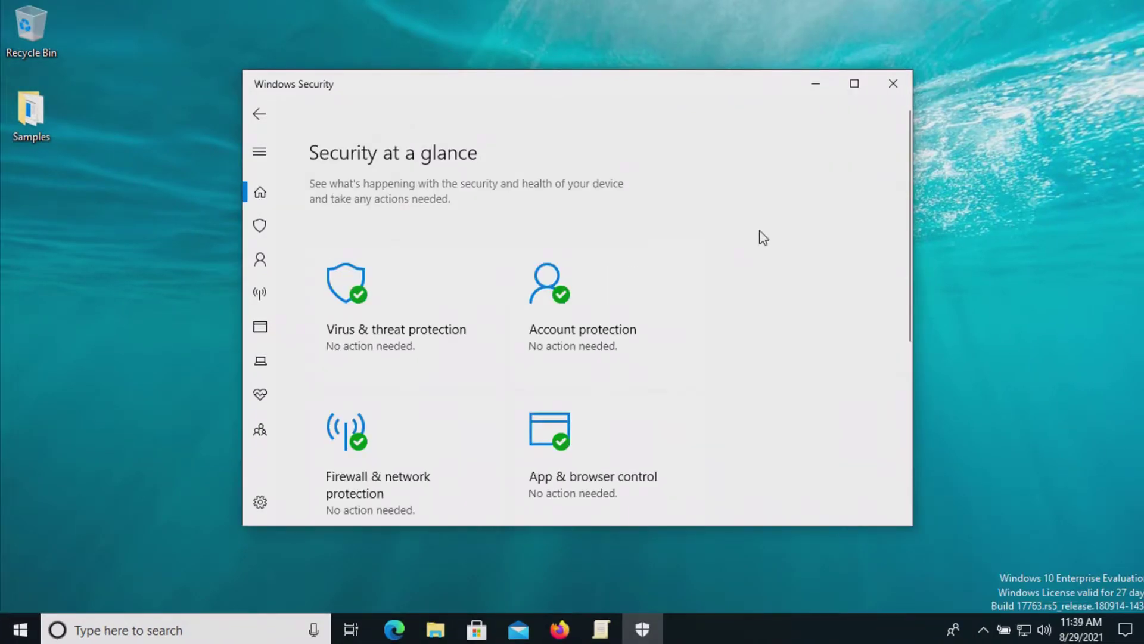
{"action": "scroll", "coordinate": [763, 238], "scroll_direction": "down", "scroll_amount": 5}
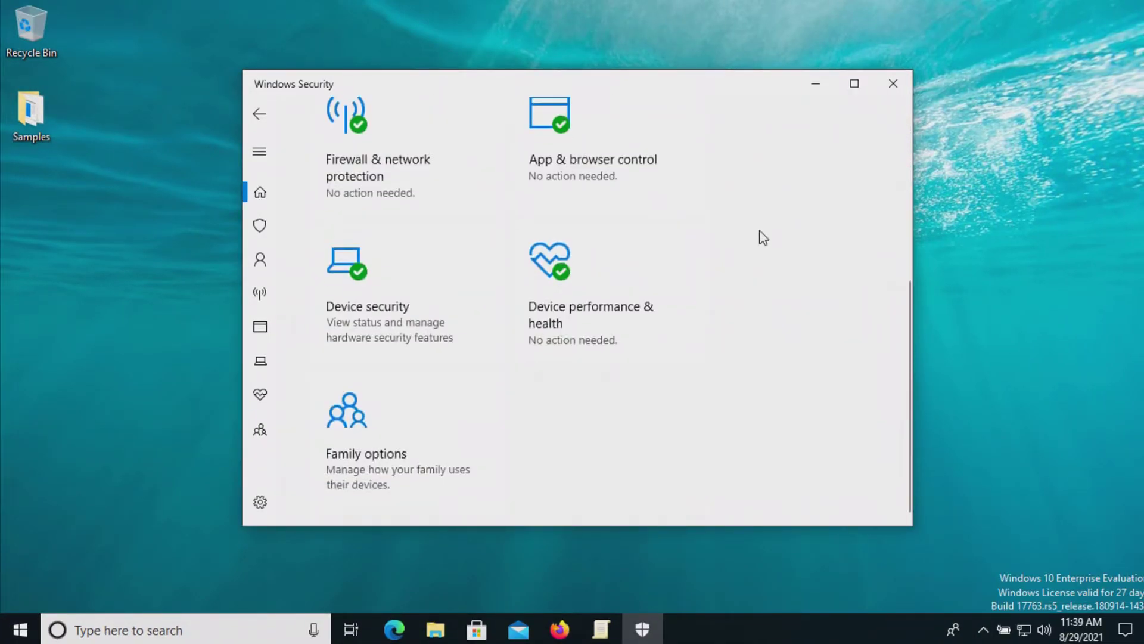
{"action": "scroll", "coordinate": [763, 237], "scroll_direction": "up", "scroll_amount": 5}
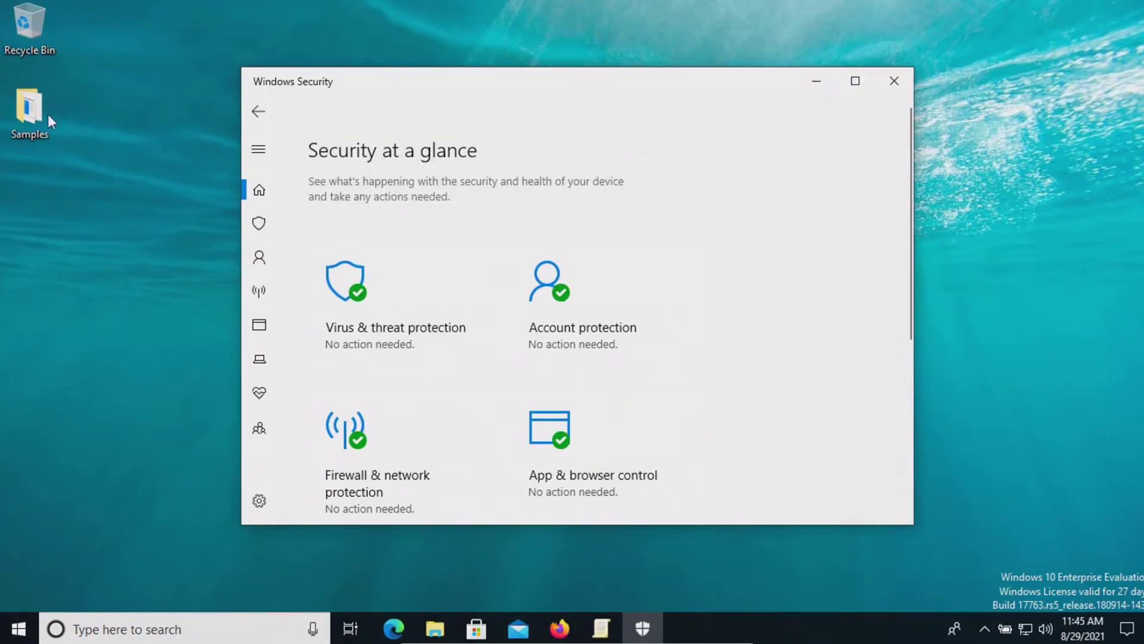
- Review the quarantined threat history, checking the Samples folder's remaining file count before and after
{"action": "double_click", "coordinate": [27, 116]}
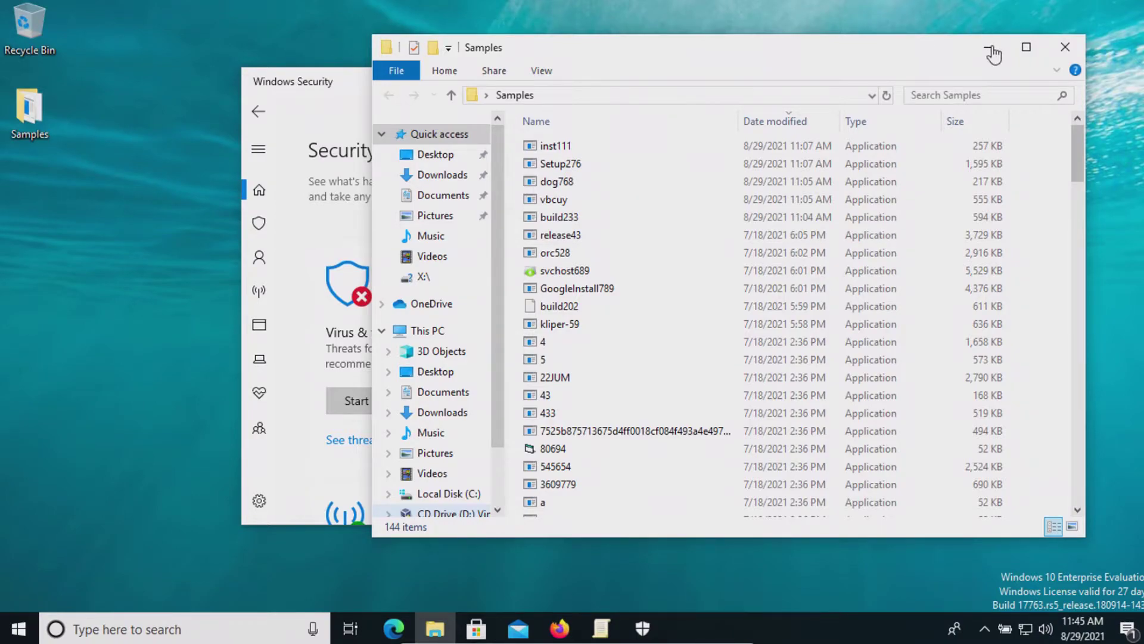
{"action": "left_click", "coordinate": [991, 49]}
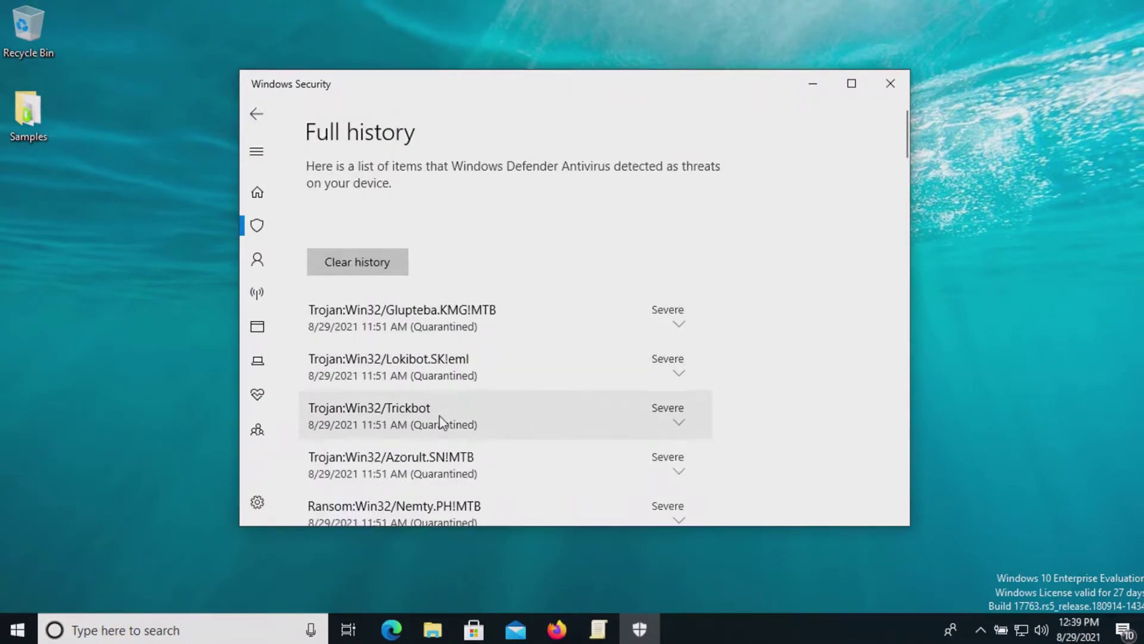
{"action": "scroll", "coordinate": [527, 382], "scroll_direction": "down", "scroll_amount": 6}
{"action": "scroll", "coordinate": [518, 382], "scroll_direction": "up", "scroll_amount": 8}
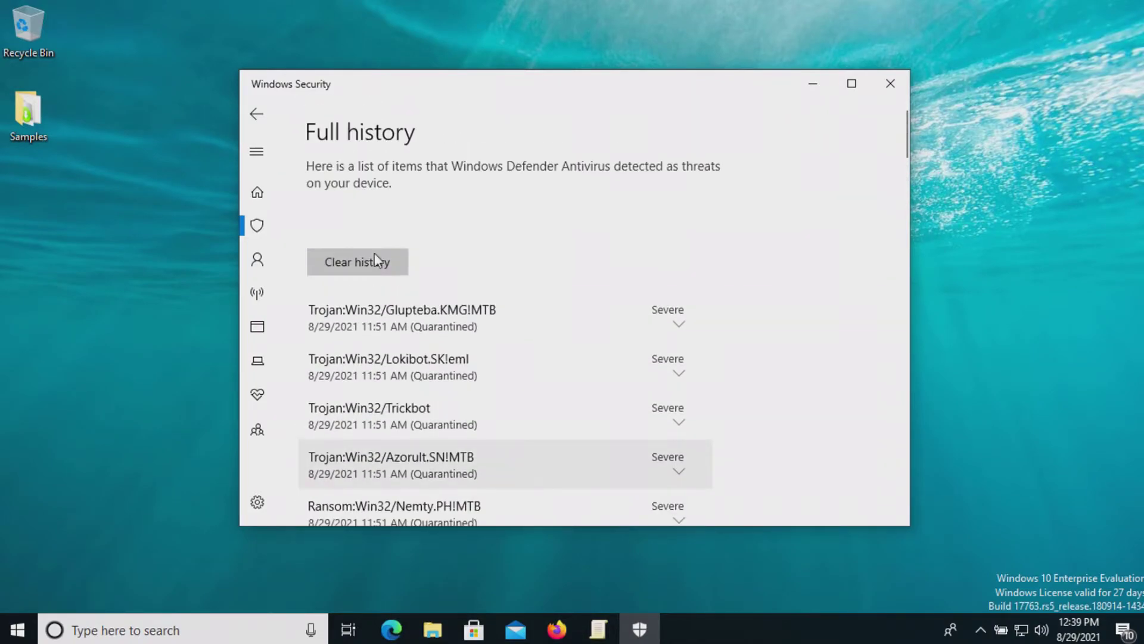
{"action": "double_click", "coordinate": [27, 110]}
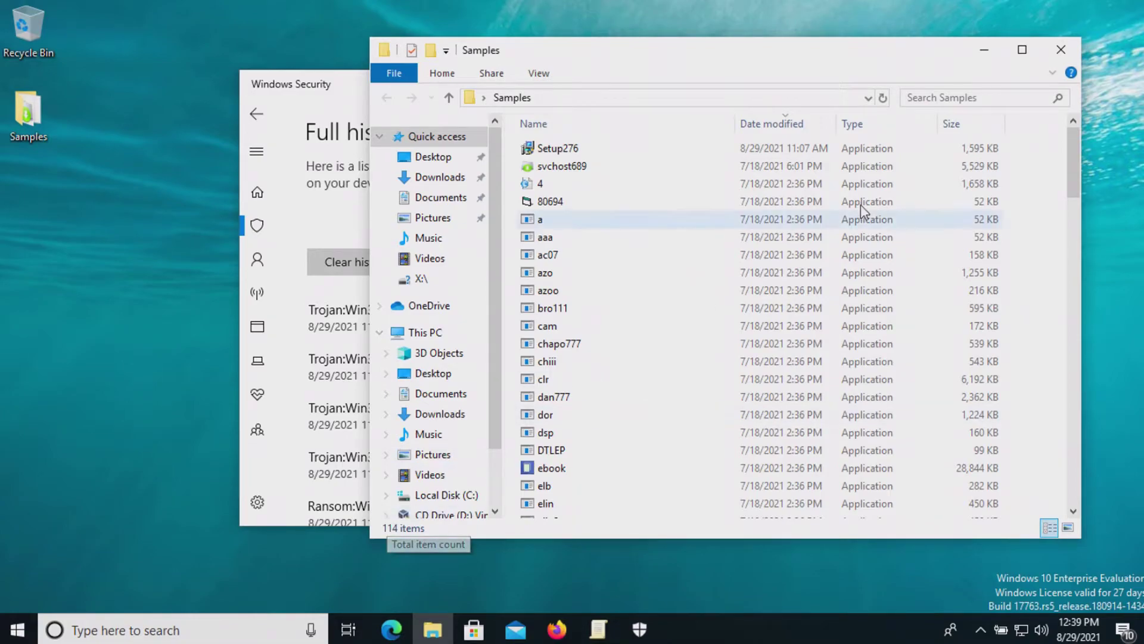
{"action": "left_click", "coordinate": [984, 49]}
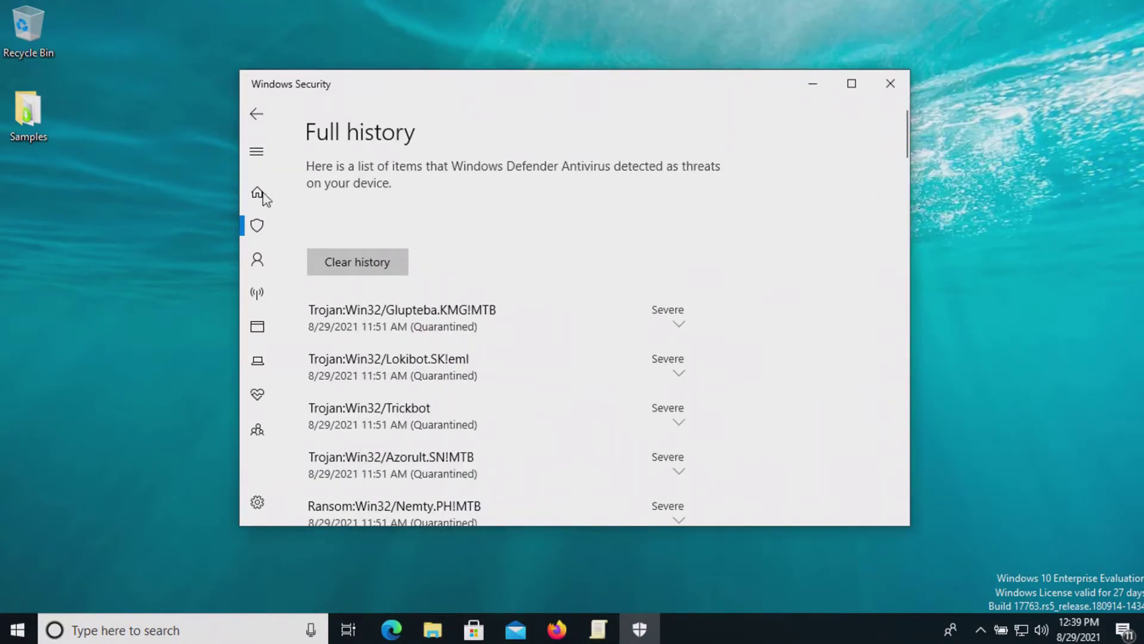
{"action": "left_click", "coordinate": [256, 113]}
{"action": "scroll", "coordinate": [545, 270], "scroll_direction": "down", "scroll_amount": 2}
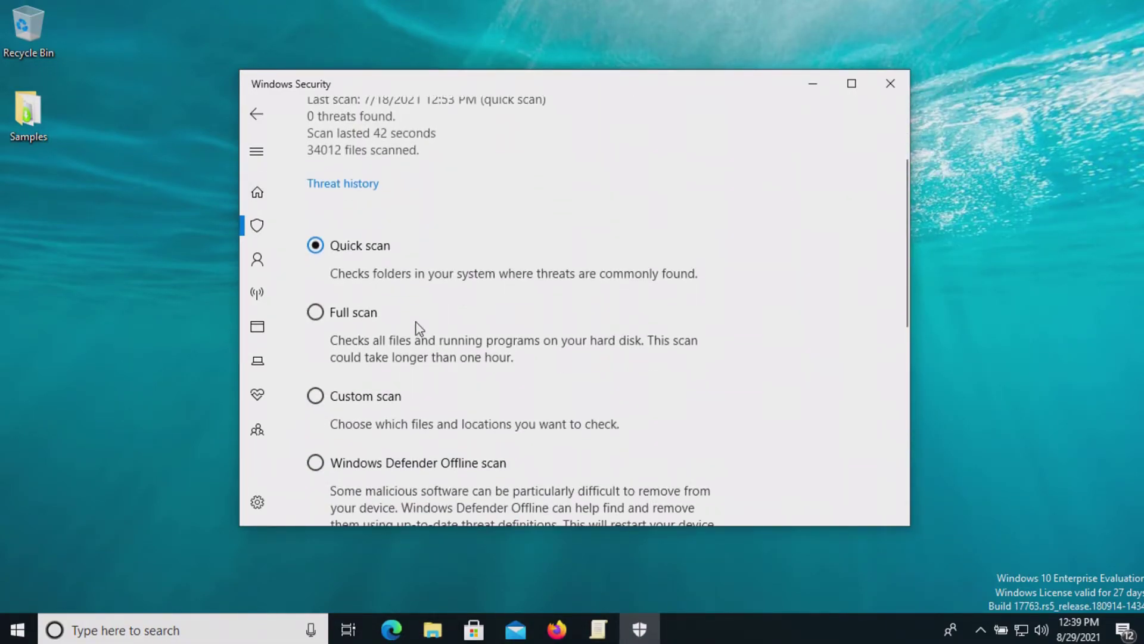
{"action": "left_click", "coordinate": [365, 318]}
{"action": "scroll", "coordinate": [488, 330], "scroll_direction": "down", "scroll_amount": 5}
{"action": "left_click", "coordinate": [361, 345]}
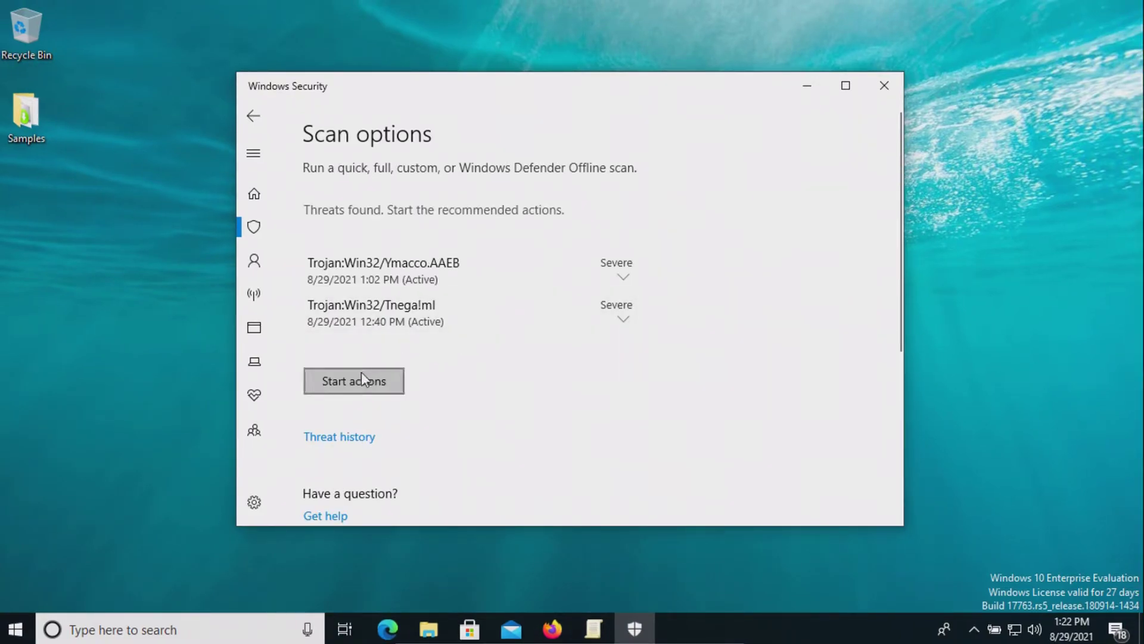
{"action": "left_click", "coordinate": [358, 381]}
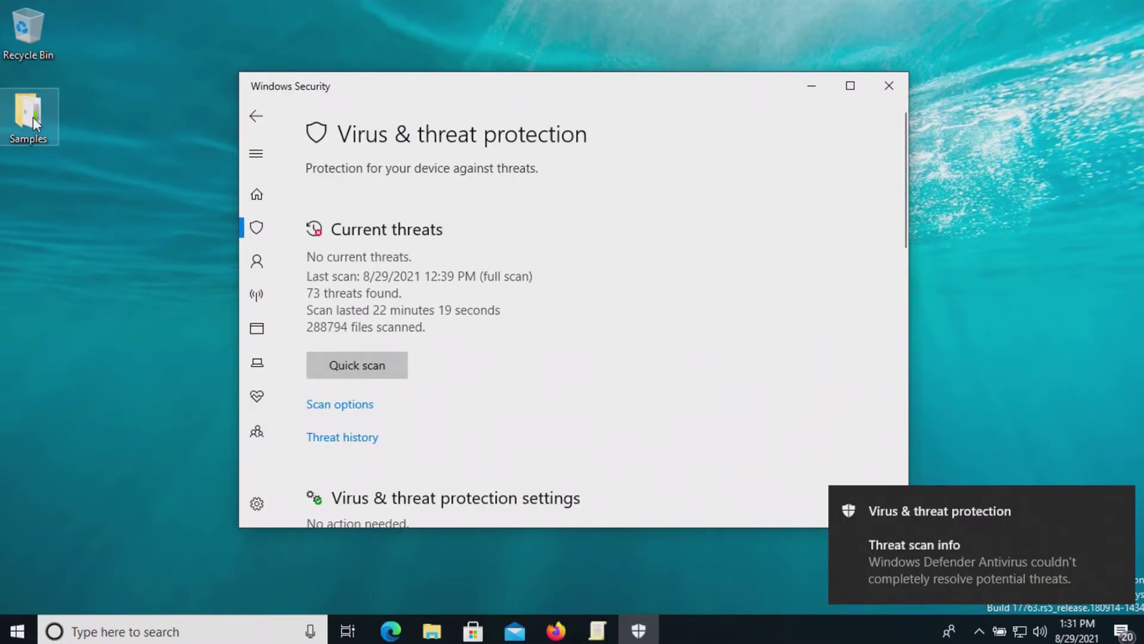
{"action": "double_click", "coordinate": [33, 116]}
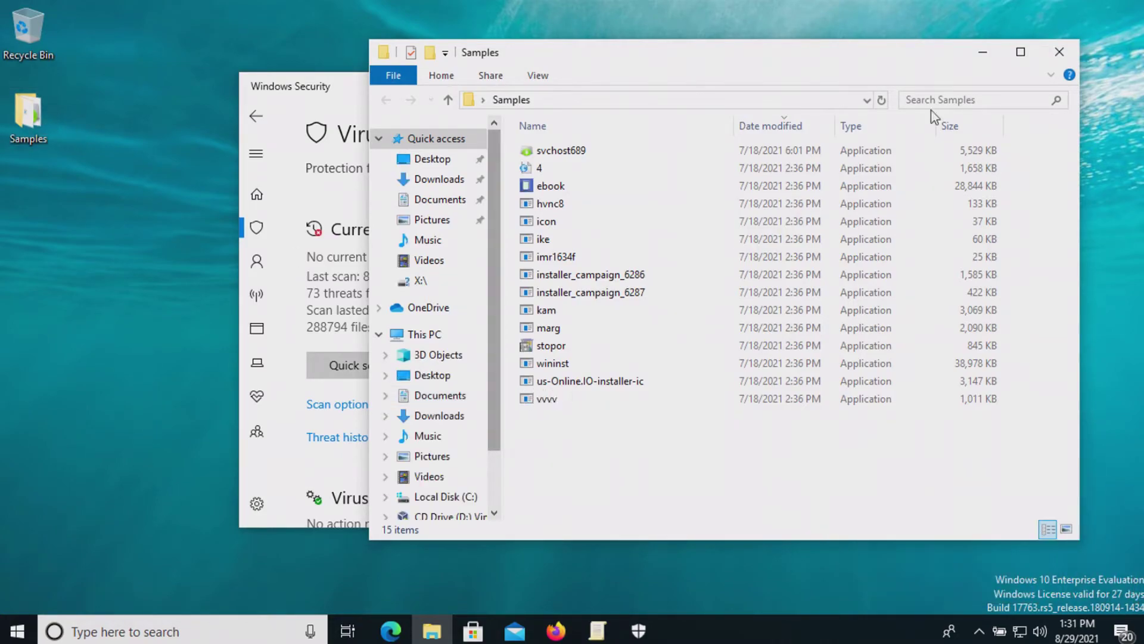
{"action": "left_click", "coordinate": [1068, 54]}
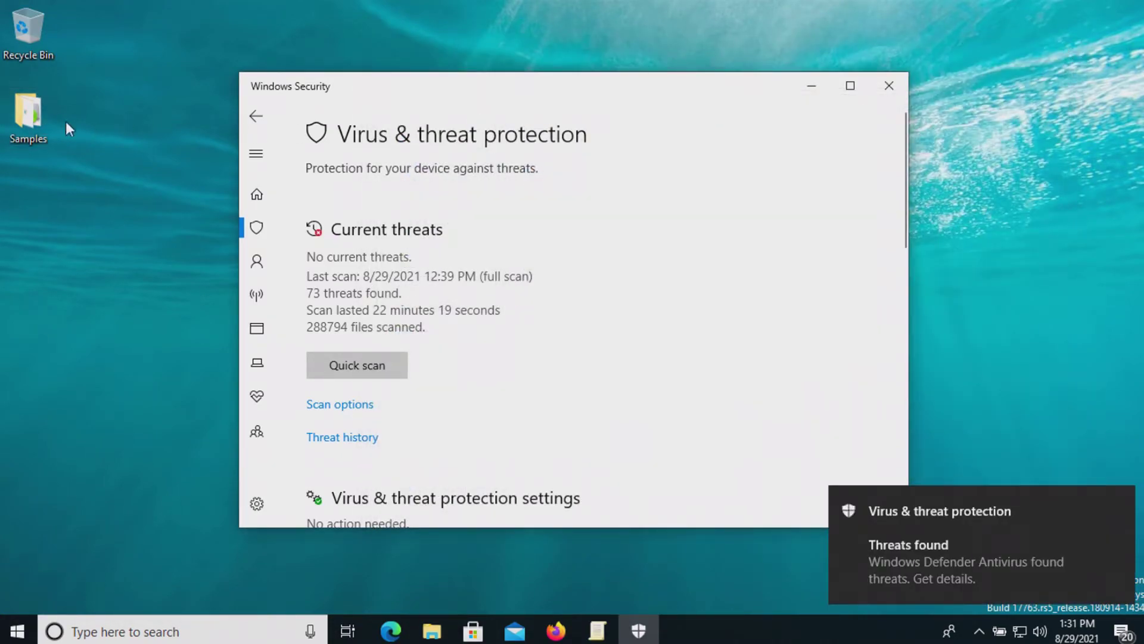
- Scan the Samples folder with Windows Defender, then open it to confirm 7 files remain
{"action": "right_click", "coordinate": [25, 116]}
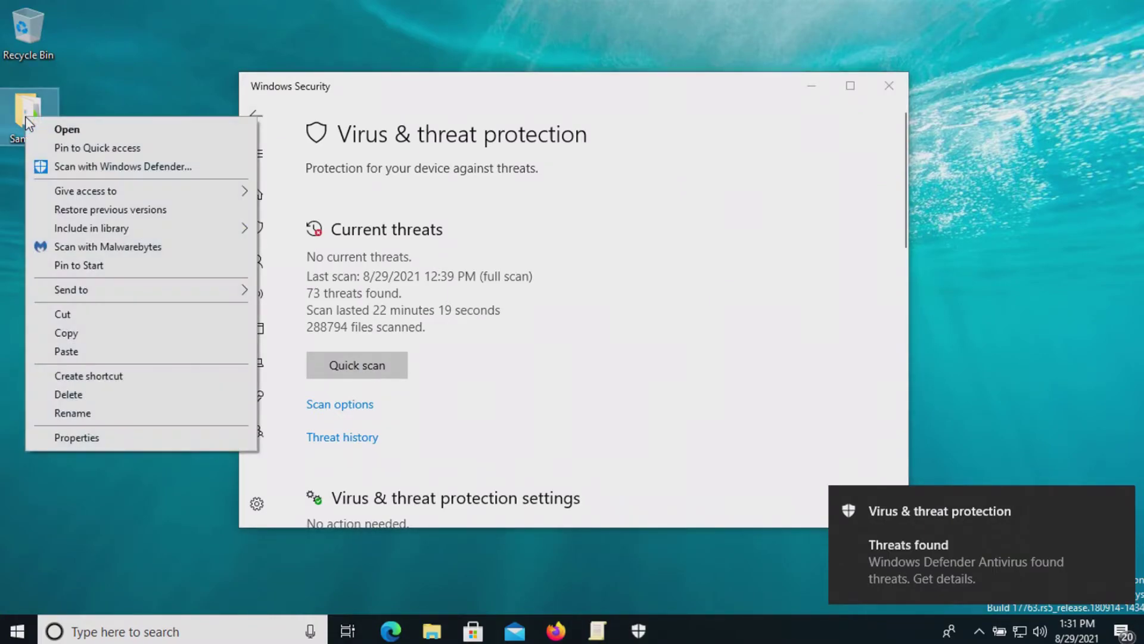
{"action": "left_click", "coordinate": [74, 166]}
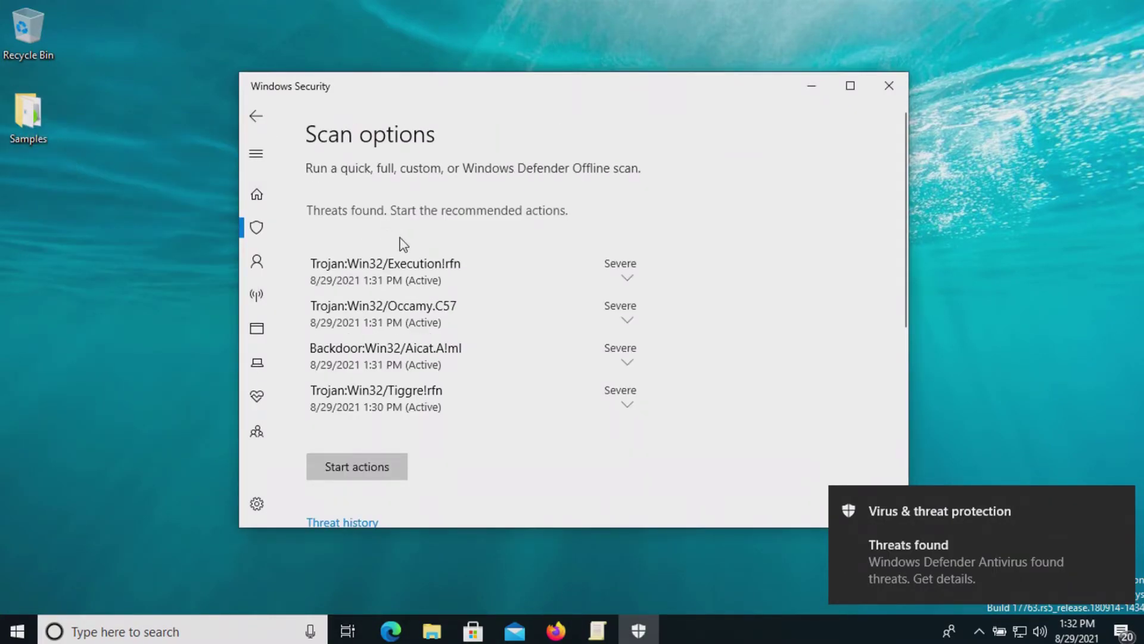
{"action": "scroll", "coordinate": [470, 355], "scroll_direction": "down", "scroll_amount": 2}
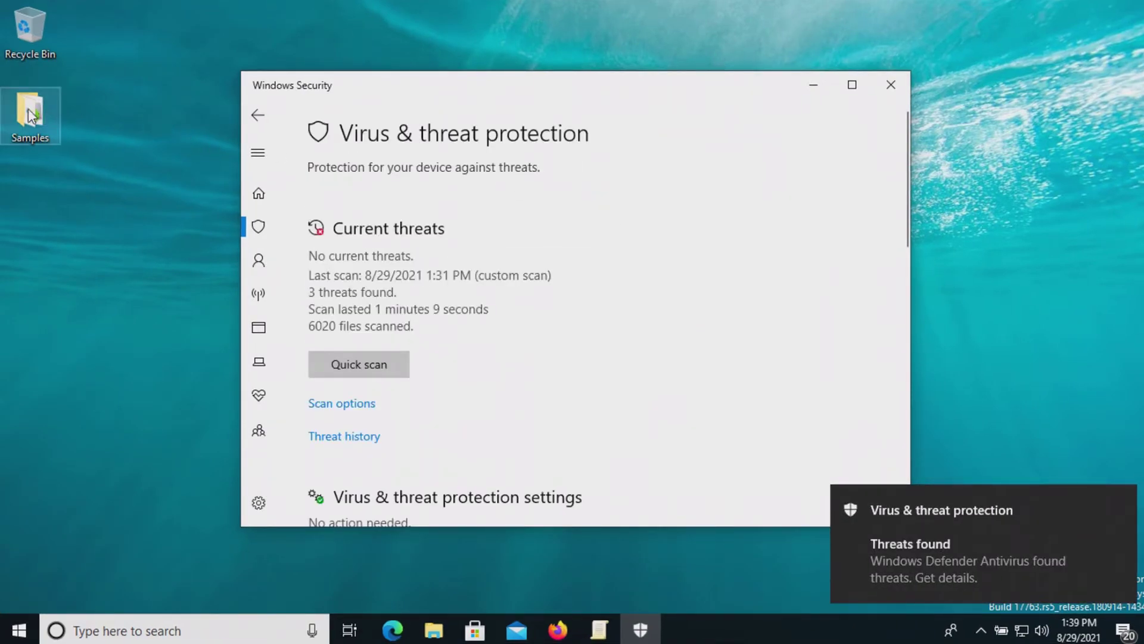
{"action": "left_click", "coordinate": [29, 111]}
{"action": "double_click", "coordinate": [28, 111]}
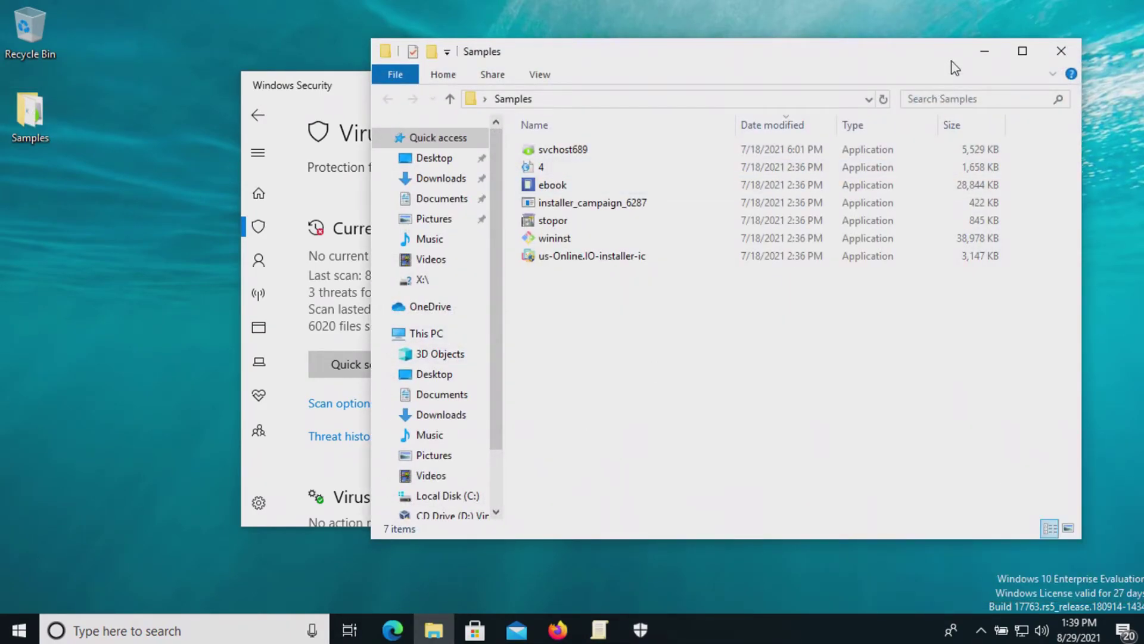
{"action": "left_click", "coordinate": [1058, 52]}
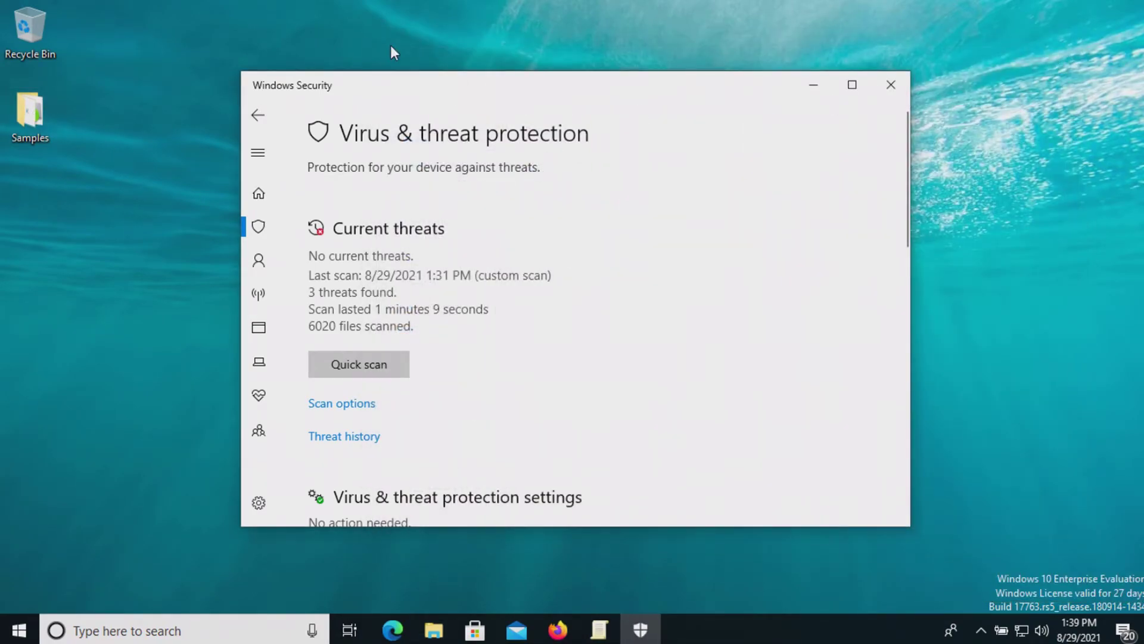
- Rescan the Samples folder with Windows Defender and apply the recommended actions to the found threats
{"action": "right_click", "coordinate": [38, 120]}
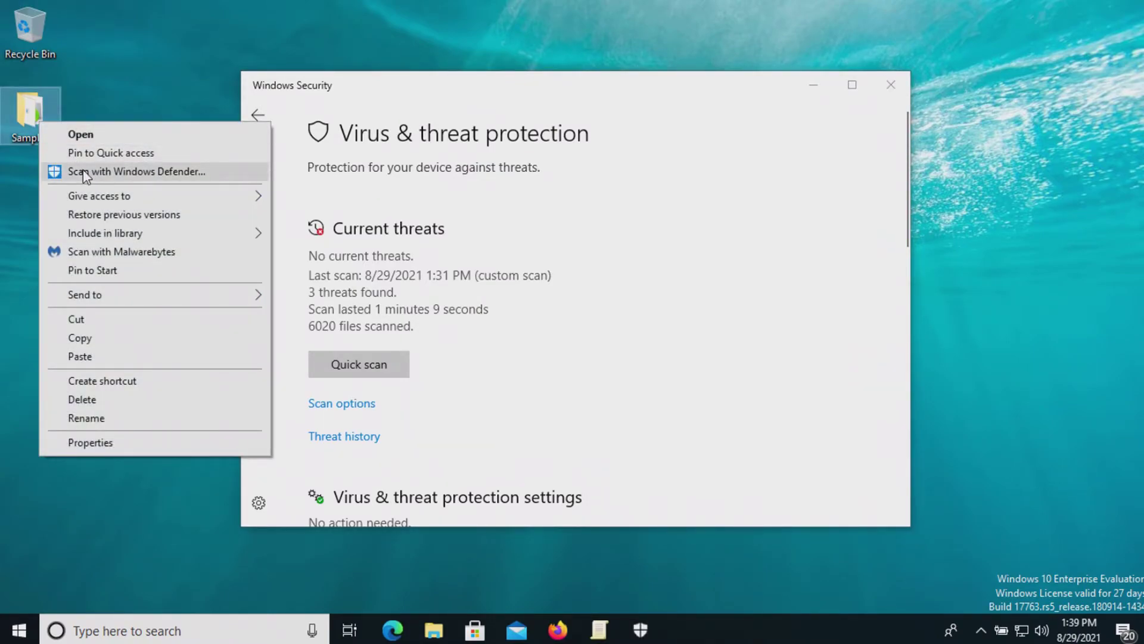
{"action": "left_click", "coordinate": [83, 171]}
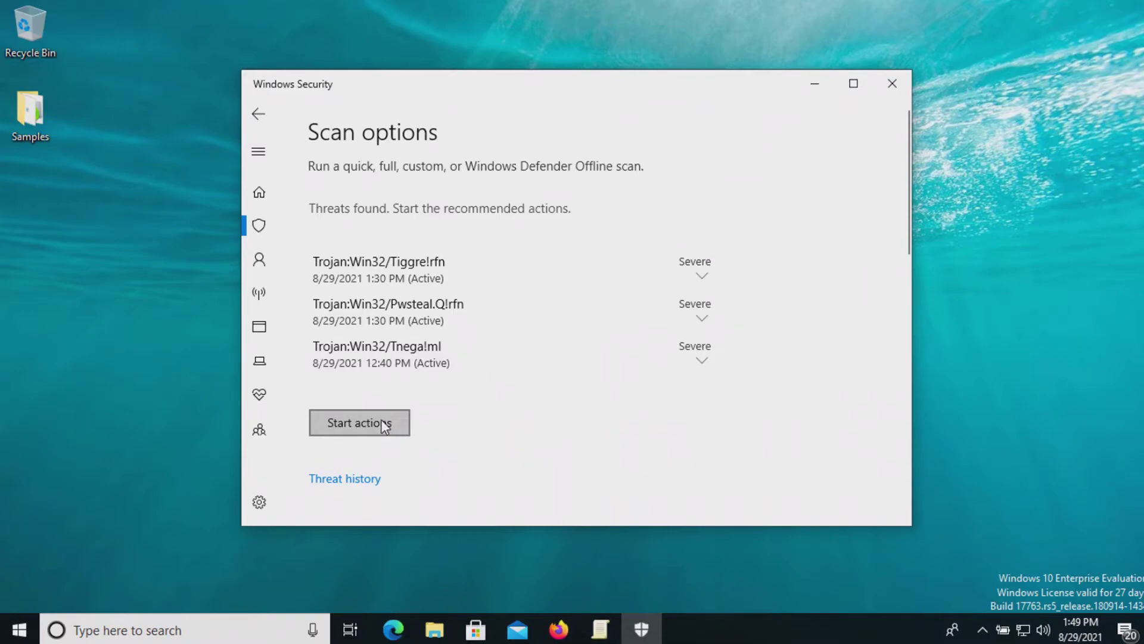
{"action": "left_click", "coordinate": [359, 422]}
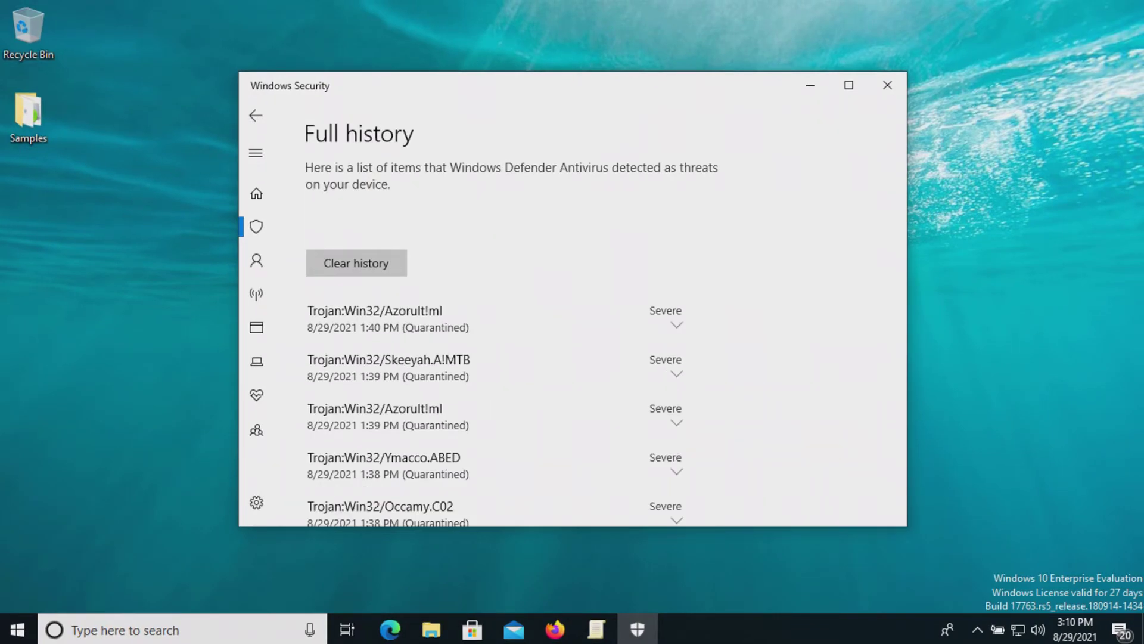
- Open the Samples folder, now holding 6 files, and launch svchost689 and the other samples
{"action": "left_click", "coordinate": [32, 105]}
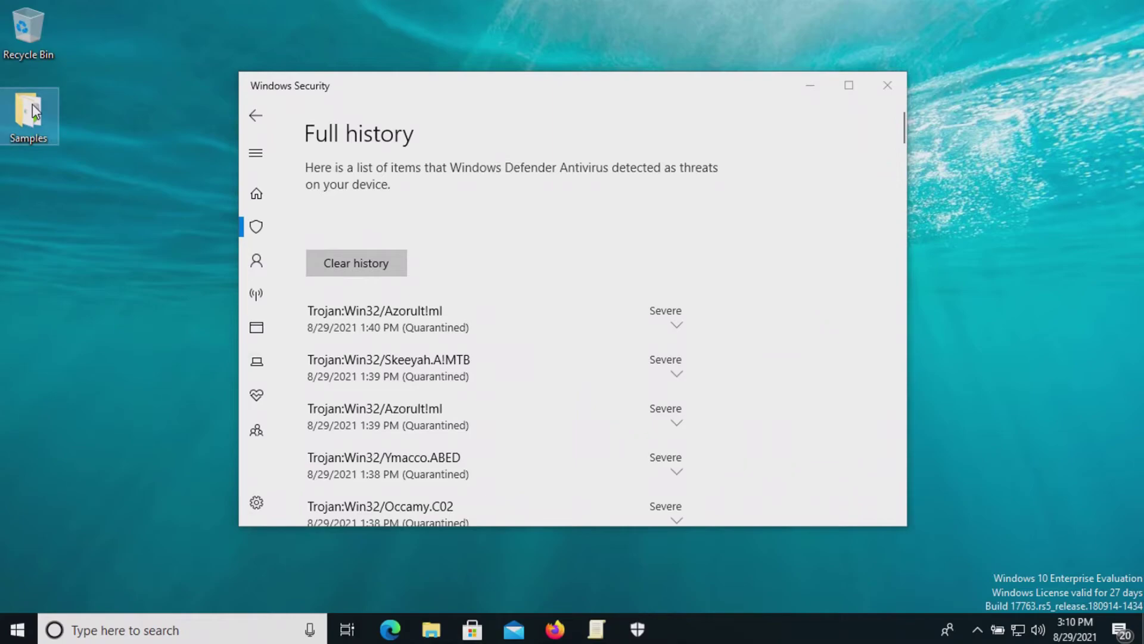
{"action": "double_click", "coordinate": [32, 105]}
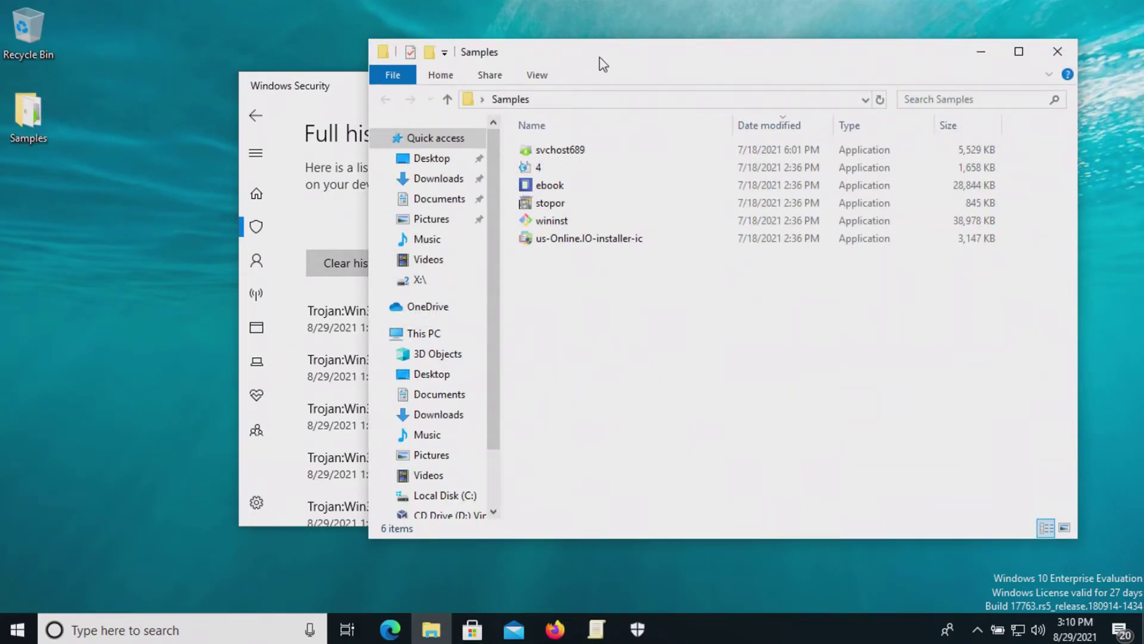
{"action": "left_click_drag", "start_coordinate": [600, 58], "coordinate": [568, 61]}
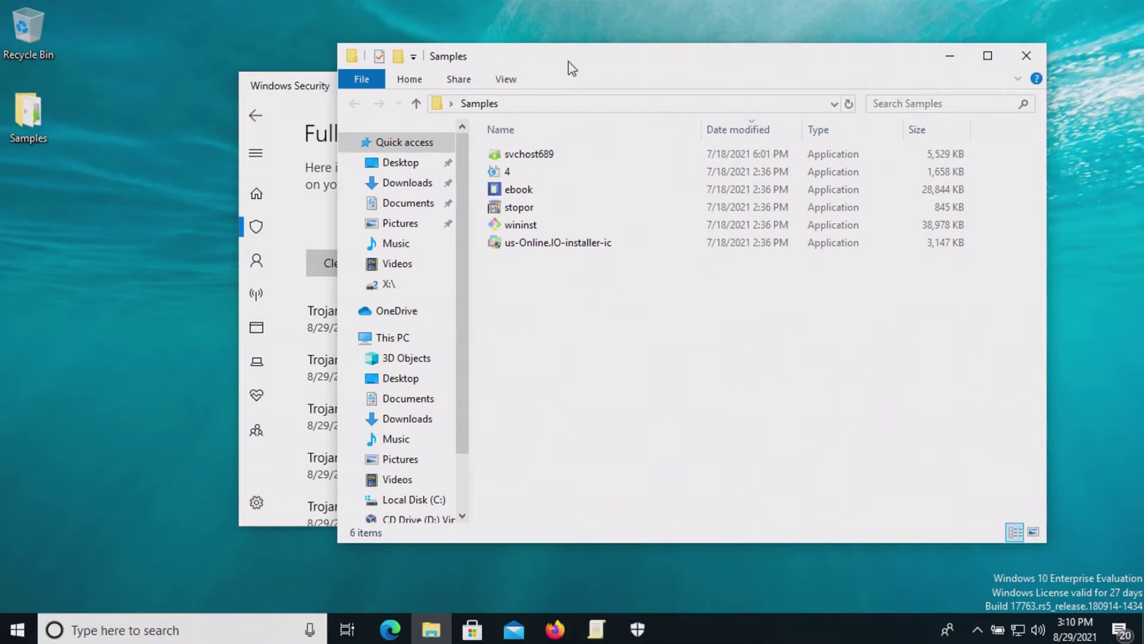
{"action": "double_click", "coordinate": [528, 153]}
{"action": "key", "text": "Down"}
{"action": "key", "text": "Down"}
{"action": "key", "text": "Down"}
{"action": "key", "text": "Down"}
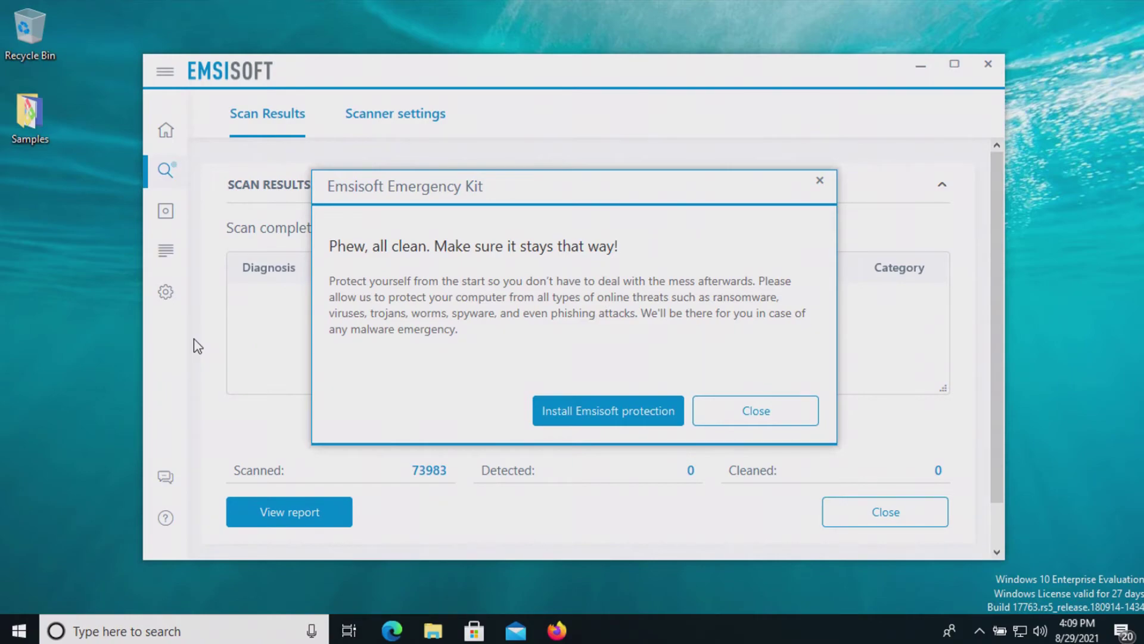
- Dismiss Emsisoft's all-clean message after 0 detections among 73983 scanned items
{"action": "left_click", "coordinate": [742, 422]}
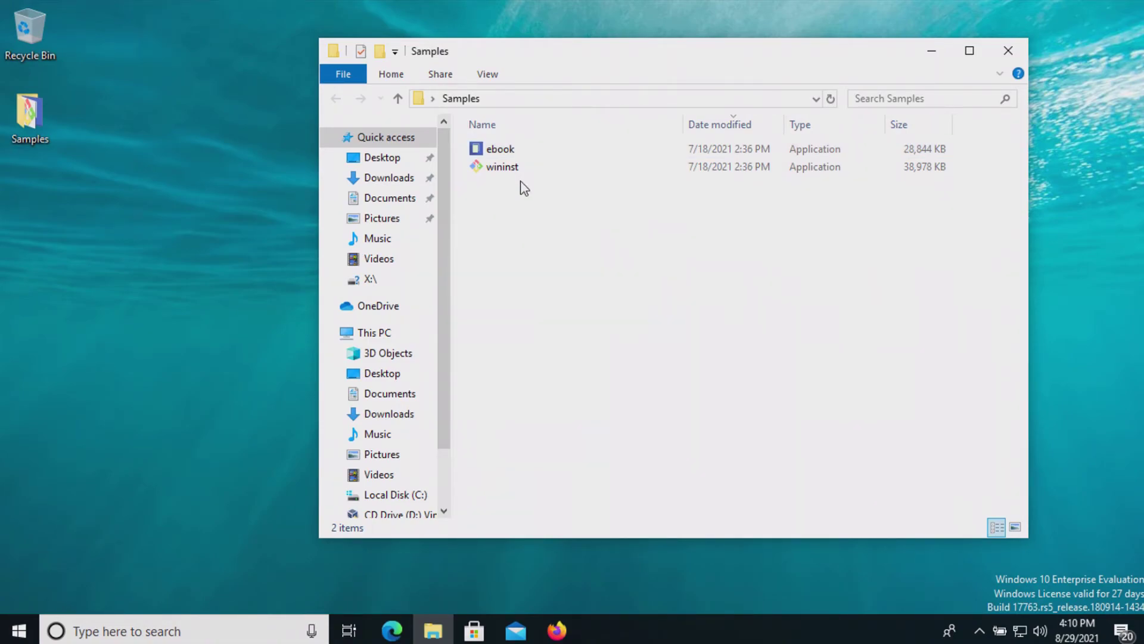
- Close the Samples folder window, now holding only ebook and wininst, to reveal the desktop
{"action": "key", "text": "alt+F4"}
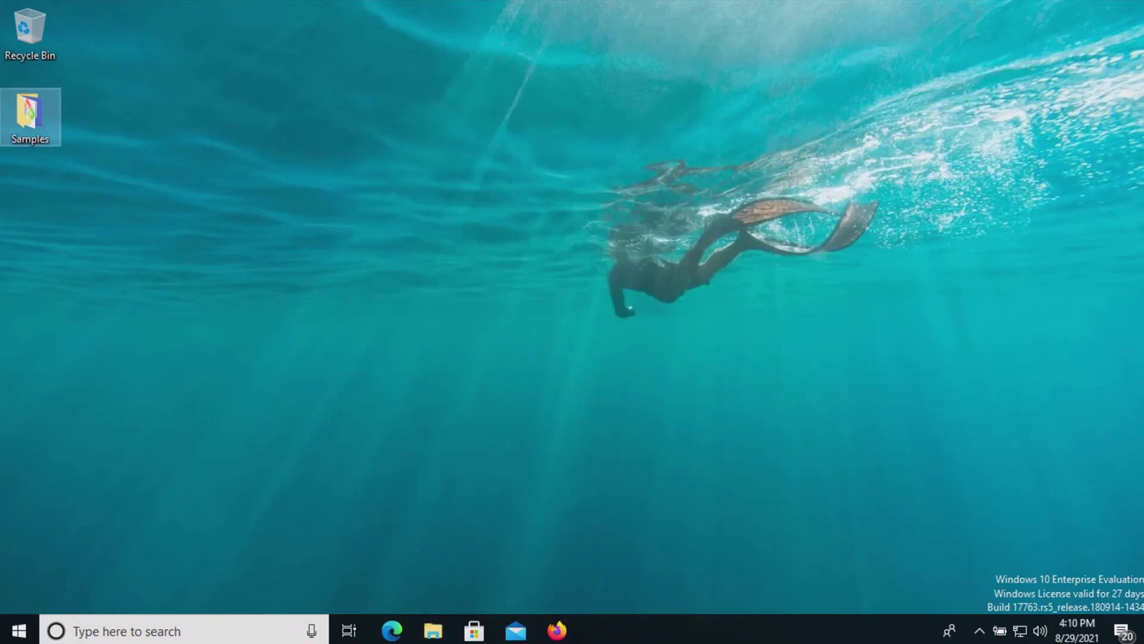